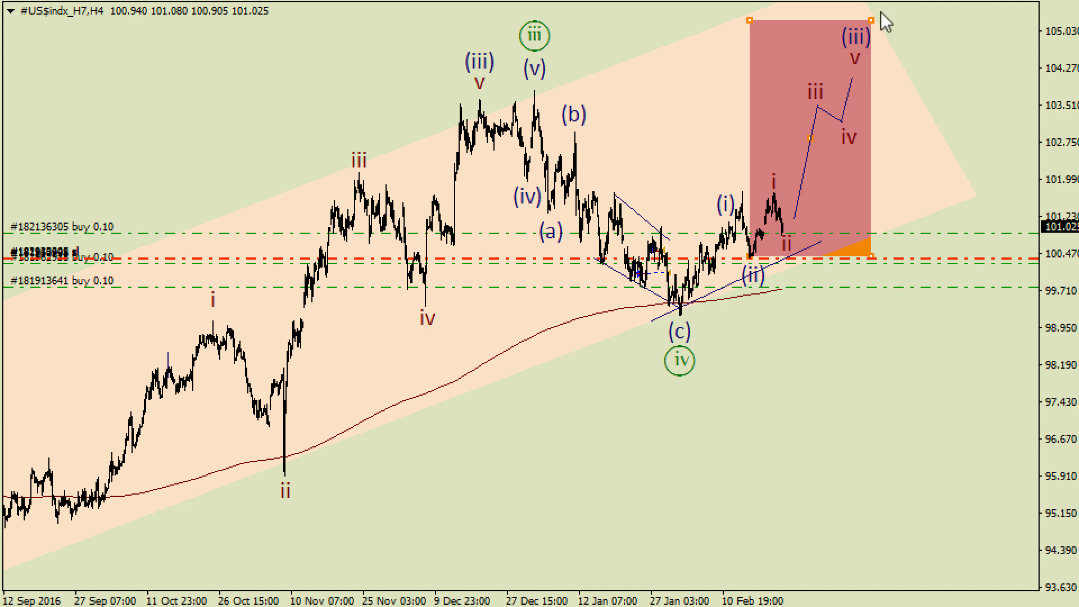
Step: Pull in the red US dollar index H4 zone's edges so it frames only the i wave peak
{"action": "left_click_drag", "start_coordinate": [873, 25], "coordinate": [867, 29]}
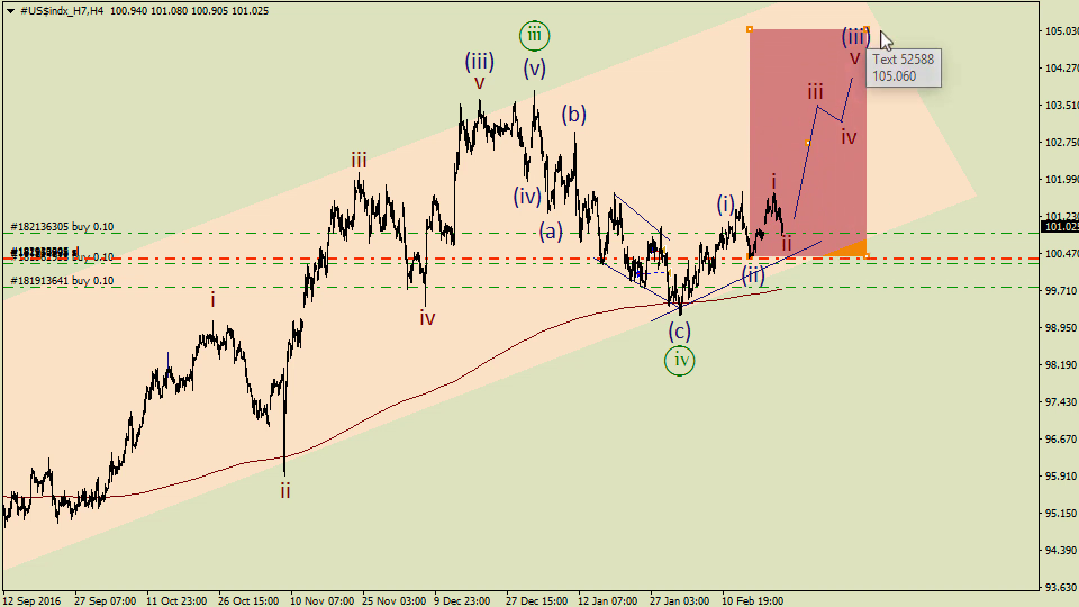
{"action": "left_click_drag", "start_coordinate": [867, 29], "coordinate": [787, 181]}
{"action": "left_click_drag", "start_coordinate": [750, 256], "coordinate": [769, 243]}
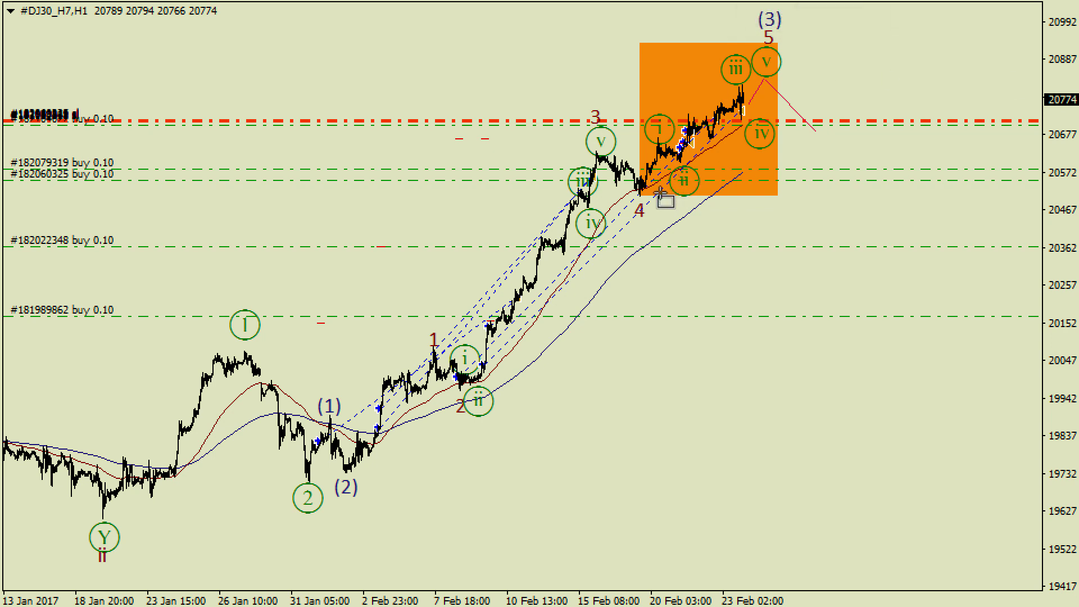
Step: Stretch the DJ30 orange zone over waves 4–5, box the price tip, and box the final rally
{"action": "left_click_drag", "start_coordinate": [659, 193], "coordinate": [783, 36]}
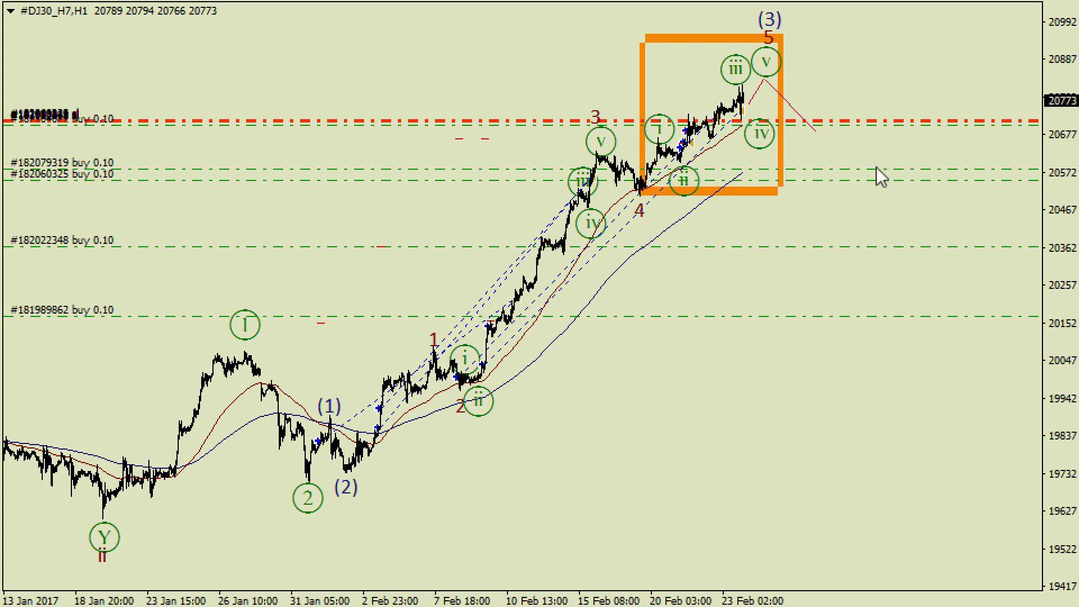
{"action": "left_click_drag", "start_coordinate": [704, 114], "coordinate": [724, 121]}
{"action": "left_click", "coordinate": [755, 1]}
{"action": "left_click_drag", "start_coordinate": [733, 104], "coordinate": [750, 120]}
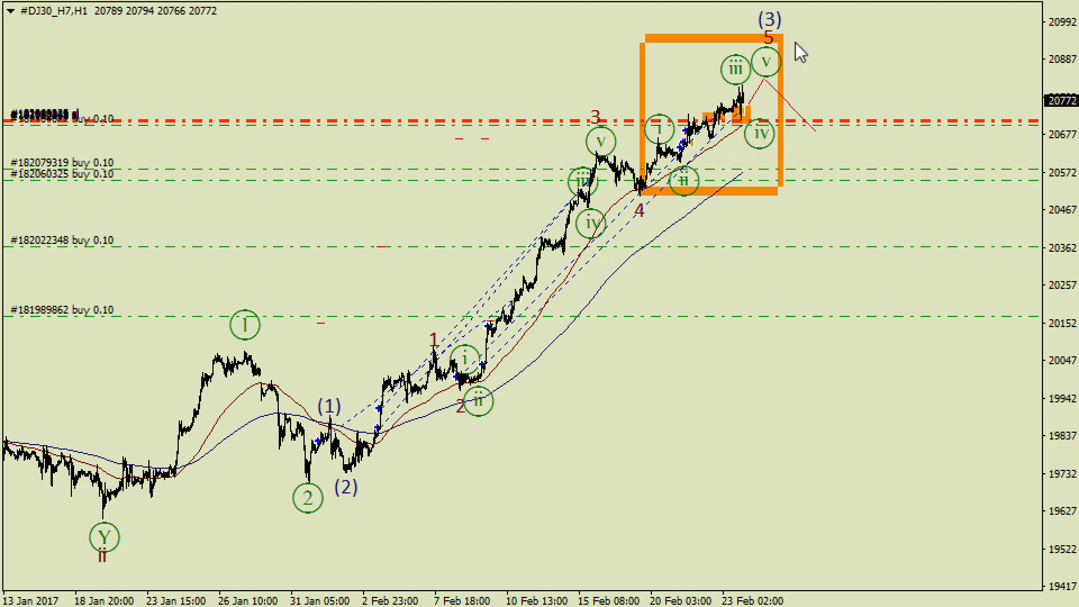
{"action": "left_click", "coordinate": [758, 3]}
{"action": "left_click_drag", "start_coordinate": [649, 189], "coordinate": [795, 22]}
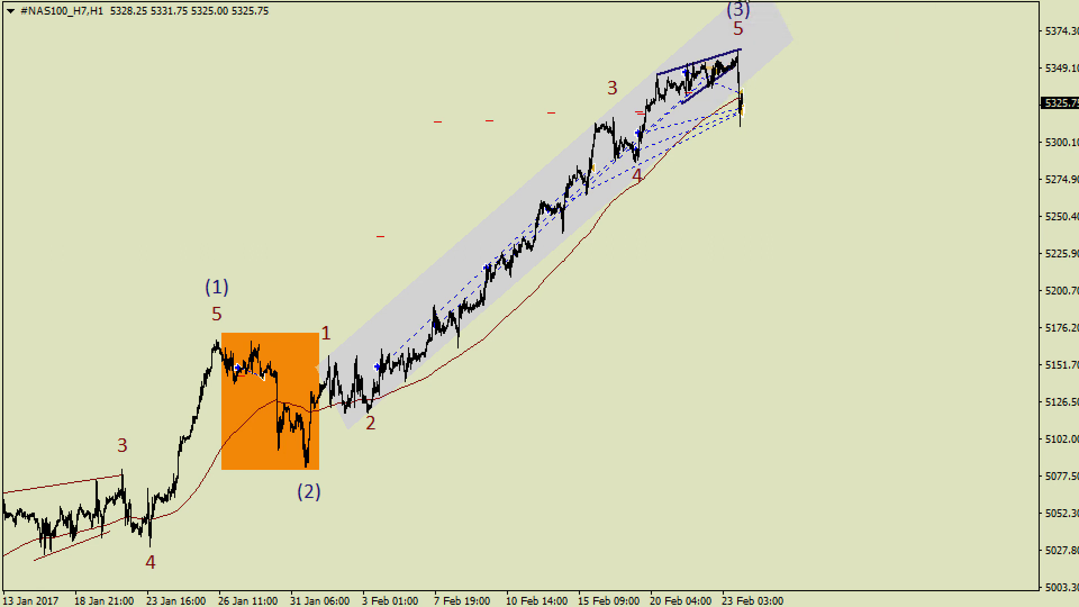
Step: Draw an orange zone over the NAS100 20–23 Feb wedge and nudge the circled 3 label into place
{"action": "left_click_drag", "start_coordinate": [632, 169], "coordinate": [743, 47]}
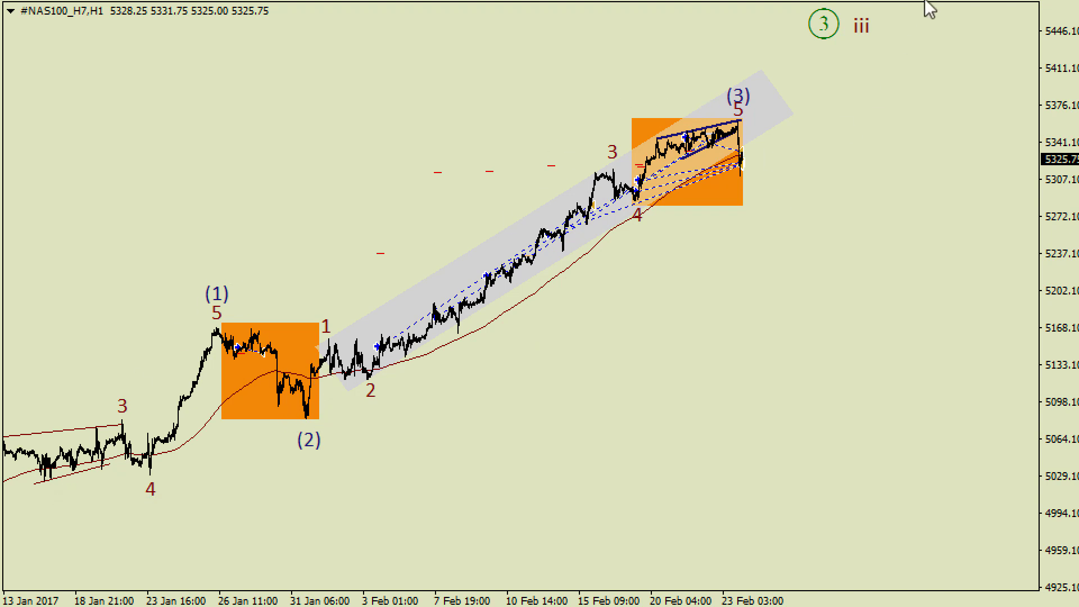
{"action": "left_click_drag", "start_coordinate": [822, 20], "coordinate": [833, 27]}
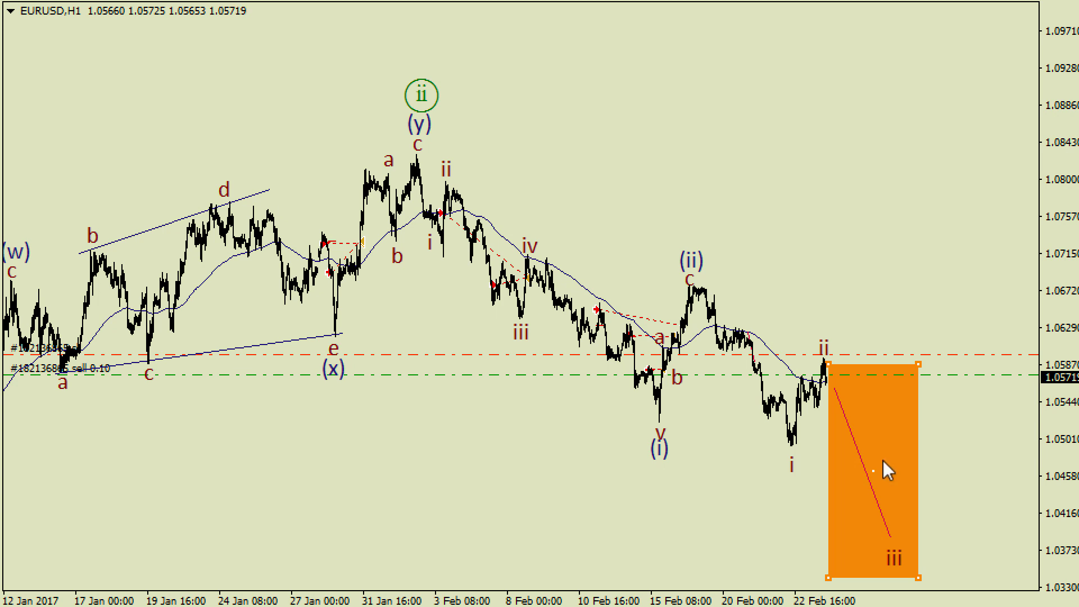
Step: Move the EURUSD orange zone beside wave ii, stretch it down to iii, then go to GBPUSD H1
{"action": "left_click_drag", "start_coordinate": [873, 470], "coordinate": [839, 356]}
{"action": "left_click_drag", "start_coordinate": [885, 255], "coordinate": [829, 355]}
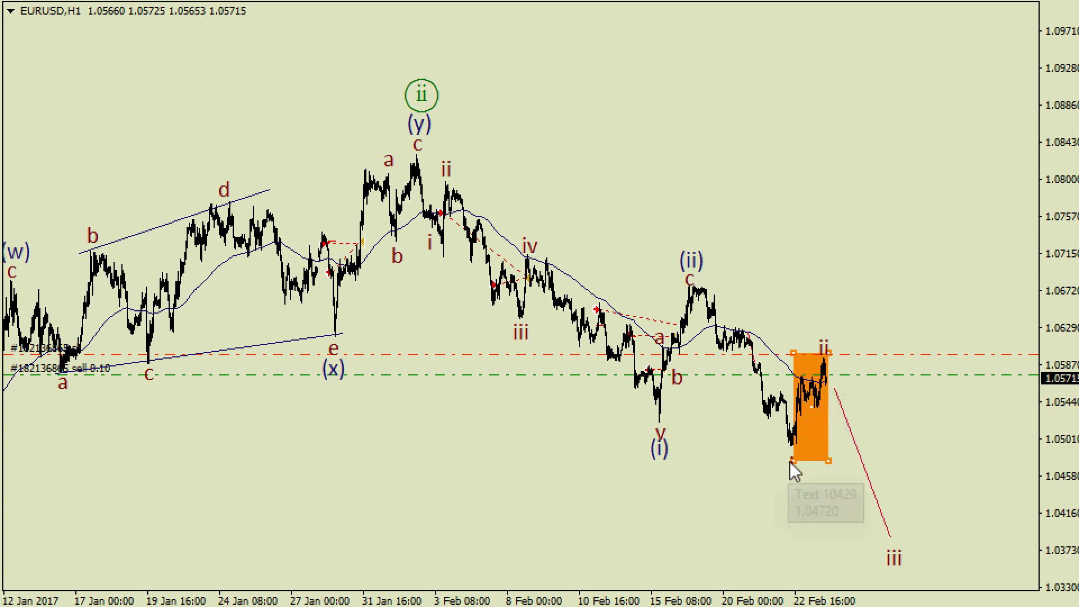
{"action": "left_click_drag", "start_coordinate": [792, 461], "coordinate": [922, 569]}
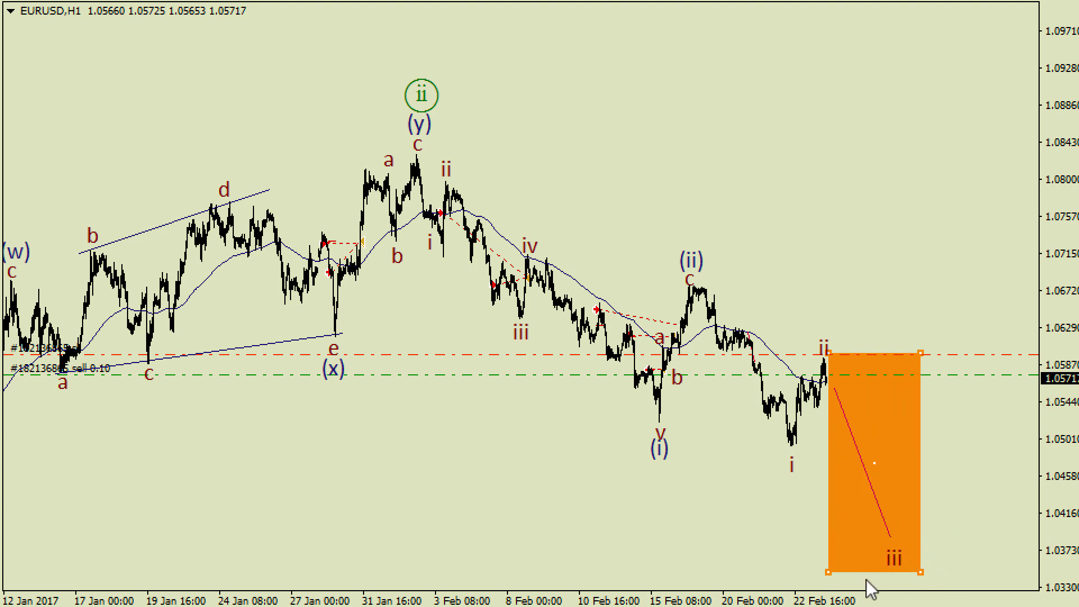
{"action": "left_click", "coordinate": [866, 604]}
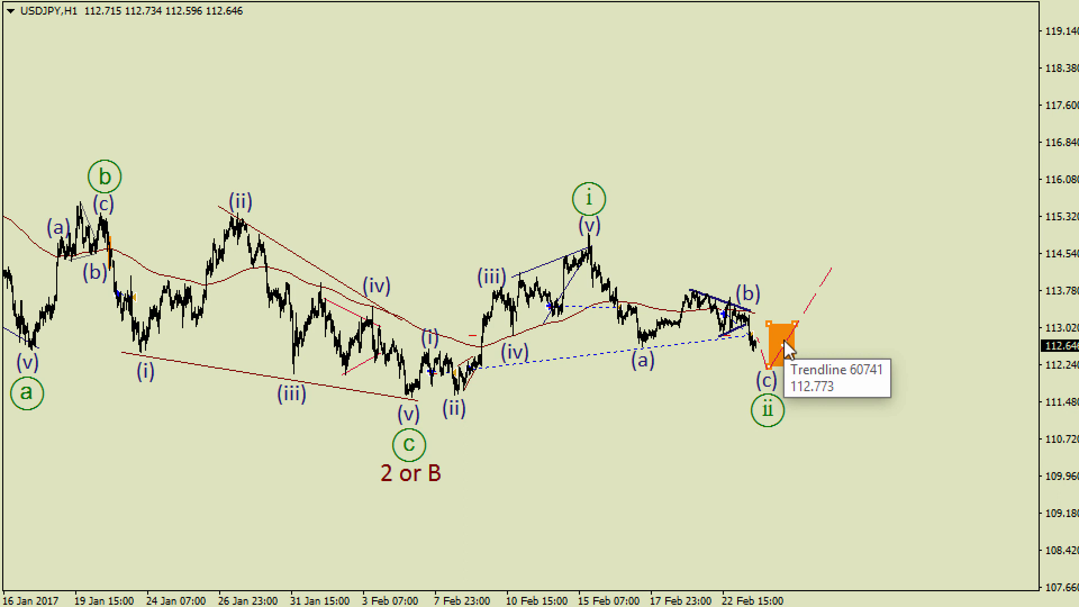
Step: Tighten the USDJPY orange zone into a narrow box at wave (c) and enlarge the AUDNZD zone
{"action": "left_click_drag", "start_coordinate": [785, 341], "coordinate": [787, 392]}
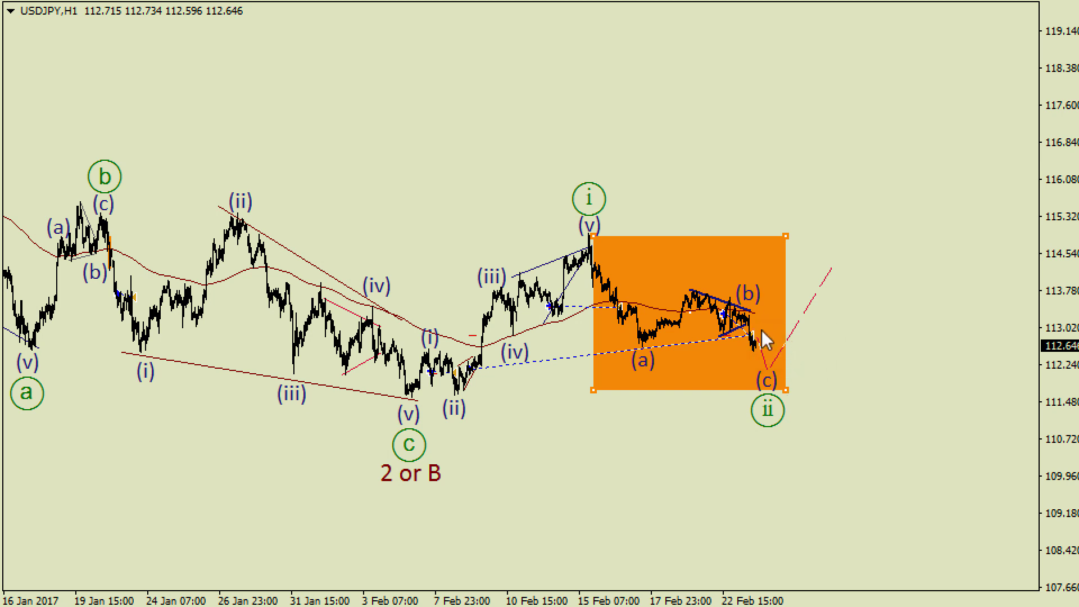
{"action": "left_click_drag", "start_coordinate": [594, 236], "coordinate": [747, 308]}
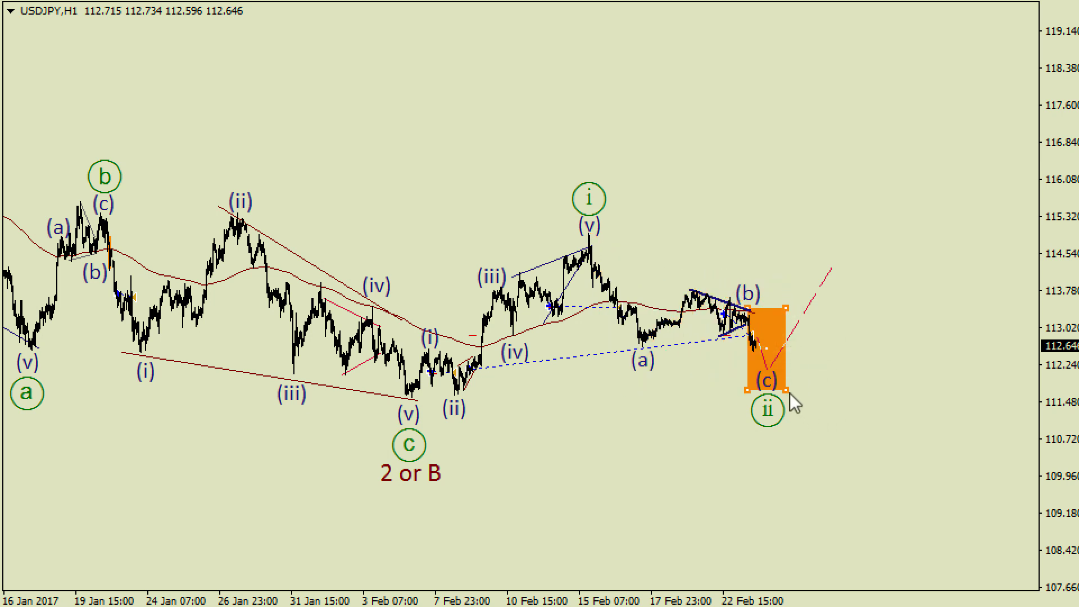
{"action": "left_click_drag", "start_coordinate": [786, 389], "coordinate": [774, 370]}
{"action": "left_click_drag", "start_coordinate": [748, 314], "coordinate": [788, 334]}
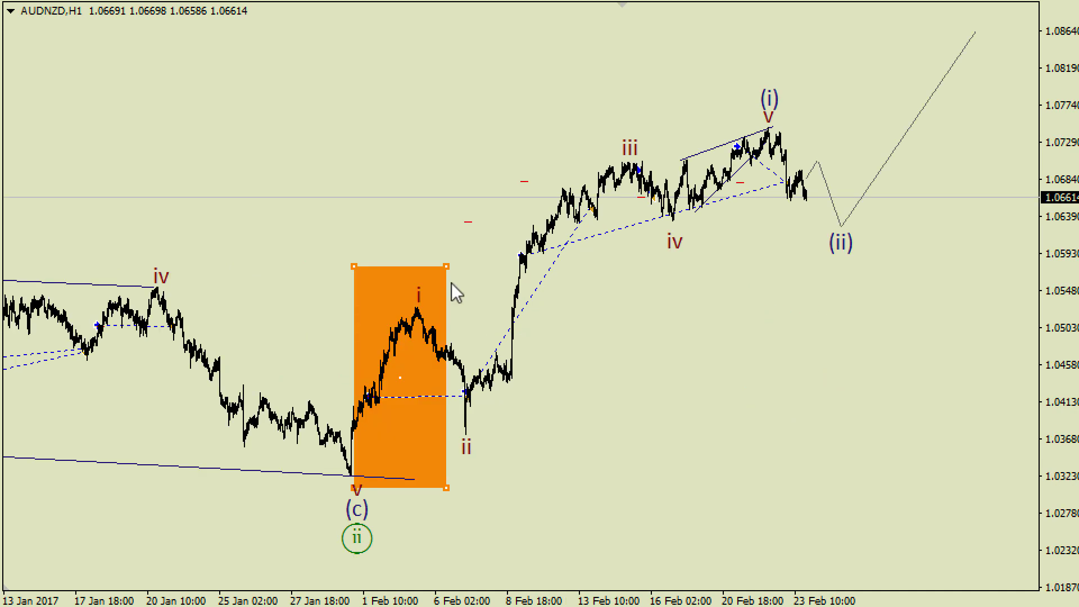
{"action": "left_click_drag", "start_coordinate": [451, 283], "coordinate": [788, 83]}
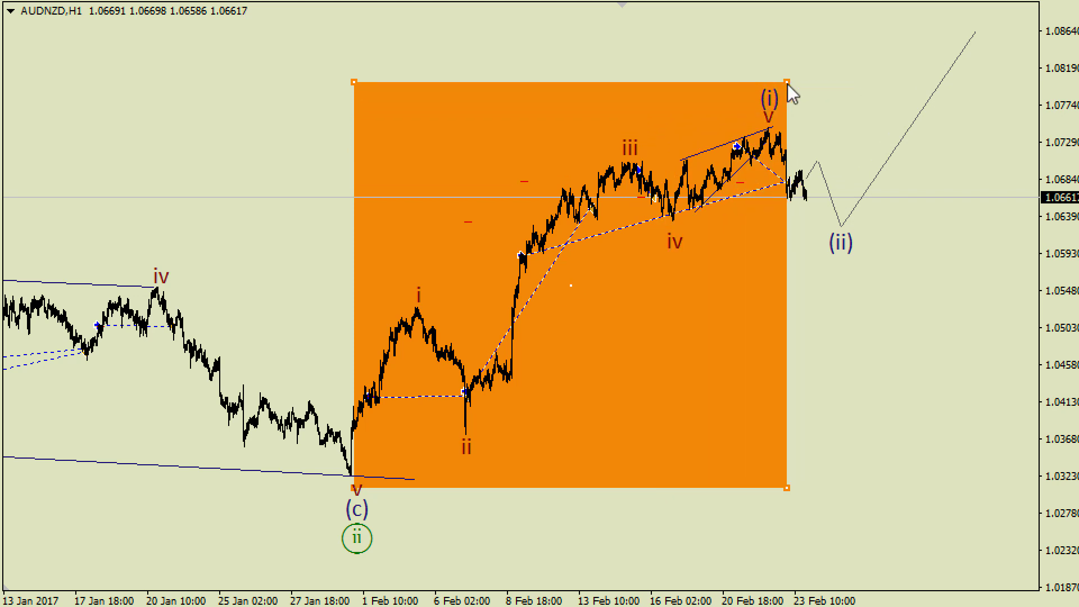
Step: Reshape the AUDNZD orange zone, then move and stretch the EURGBP zone up from wave (ii)
{"action": "left_click_drag", "start_coordinate": [354, 488], "coordinate": [870, 271]}
{"action": "left_click_drag", "start_coordinate": [787, 82], "coordinate": [766, 122]}
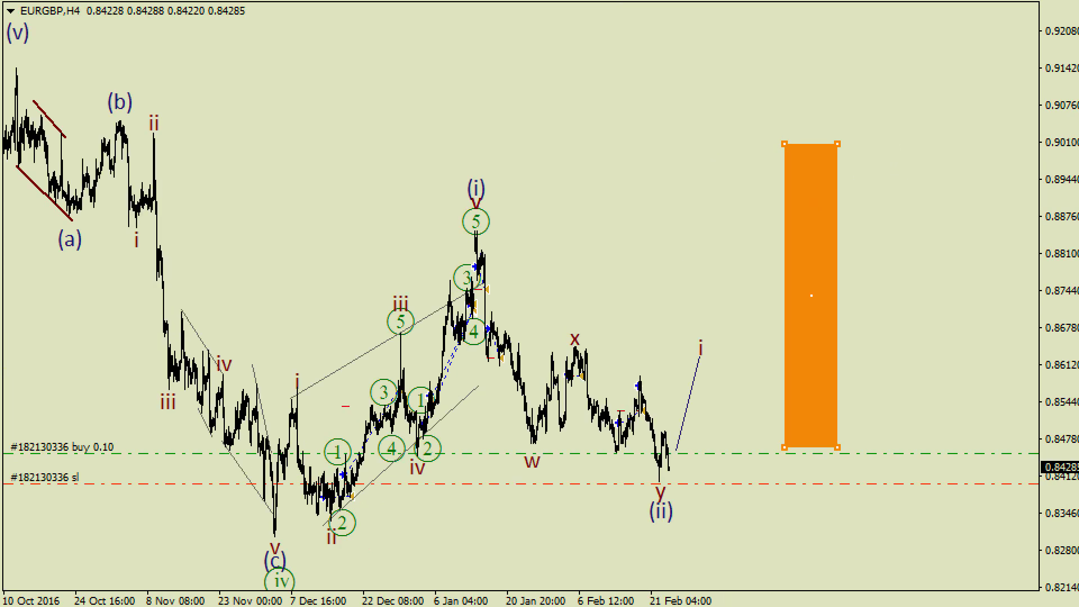
{"action": "left_click_drag", "start_coordinate": [811, 292], "coordinate": [509, 394]}
{"action": "left_click_drag", "start_coordinate": [543, 550], "coordinate": [660, 494]}
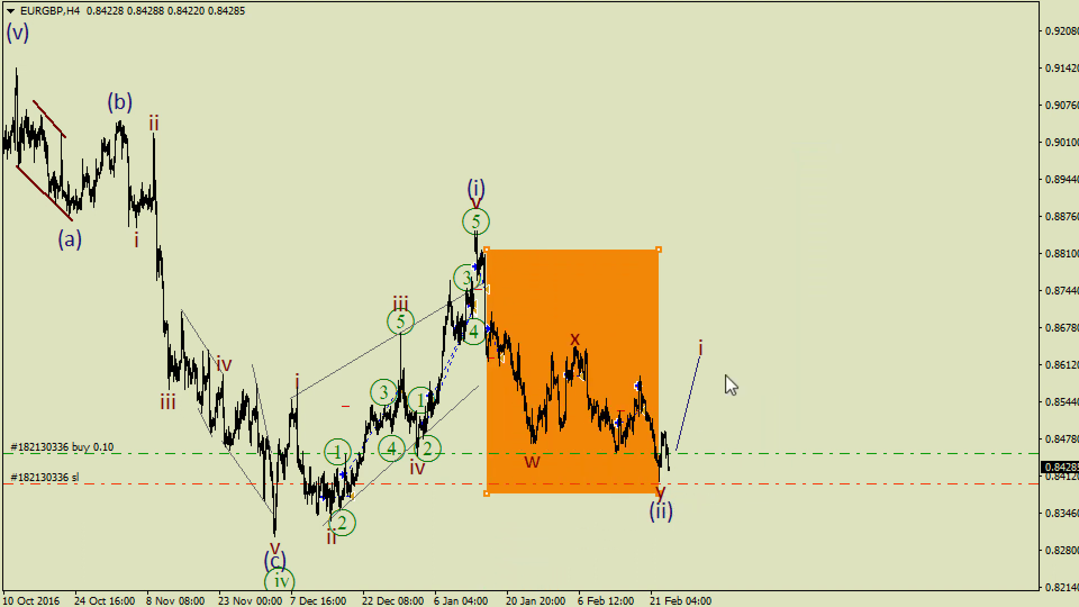
{"action": "left_click_drag", "start_coordinate": [487, 251], "coordinate": [775, 93]}
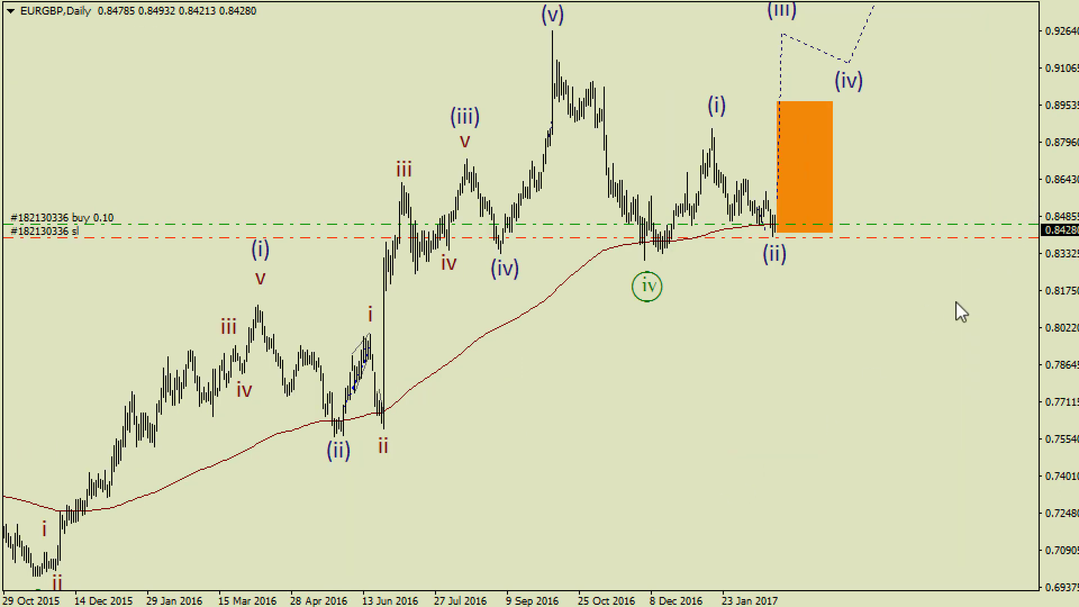
Step: Leave the moving average menu back on EURGBP H4 and switch to the AUDUSD hourly chart
{"action": "right_click", "coordinate": [697, 238]}
{"action": "left_click", "coordinate": [706, 276]}
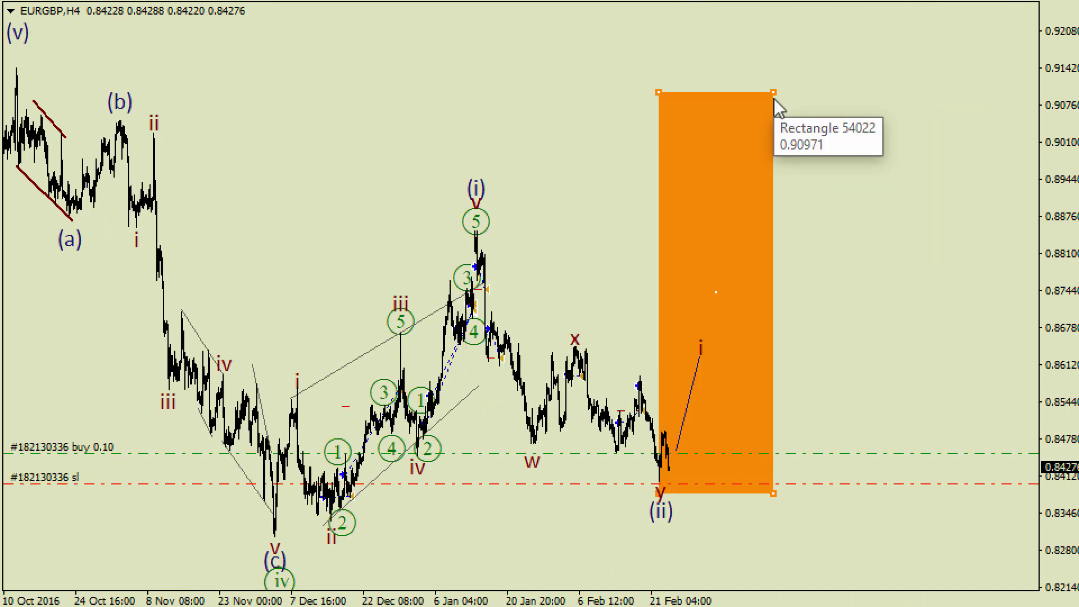
{"action": "key", "text": "ctrl+F6"}
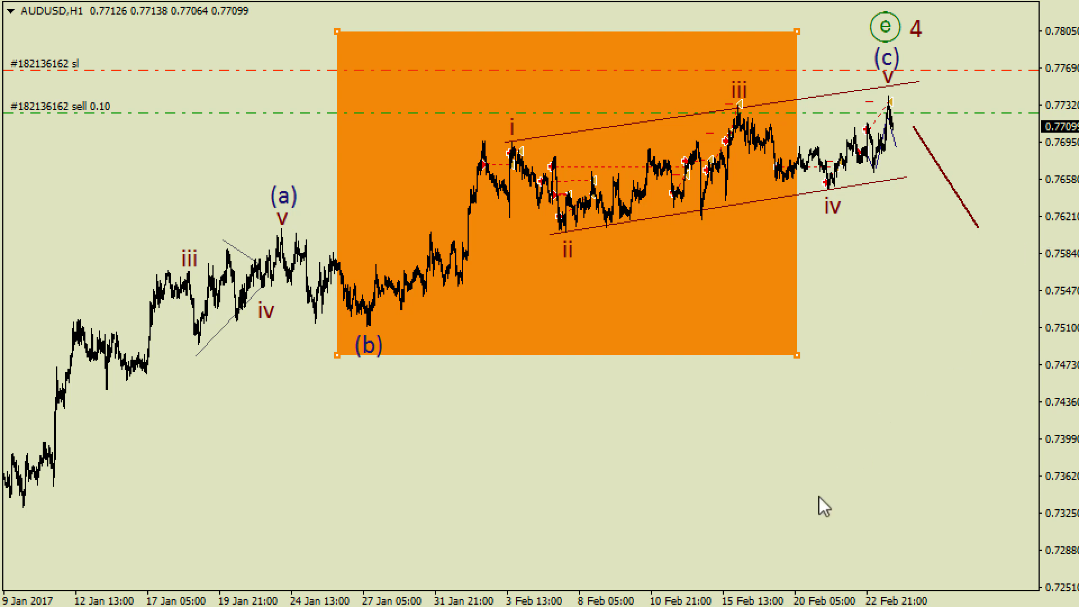
Step: Widen the AUDUSD orange zone rightward and review the W1 and D1 timeframes
{"action": "left_click_drag", "start_coordinate": [796, 31], "coordinate": [887, 55]}
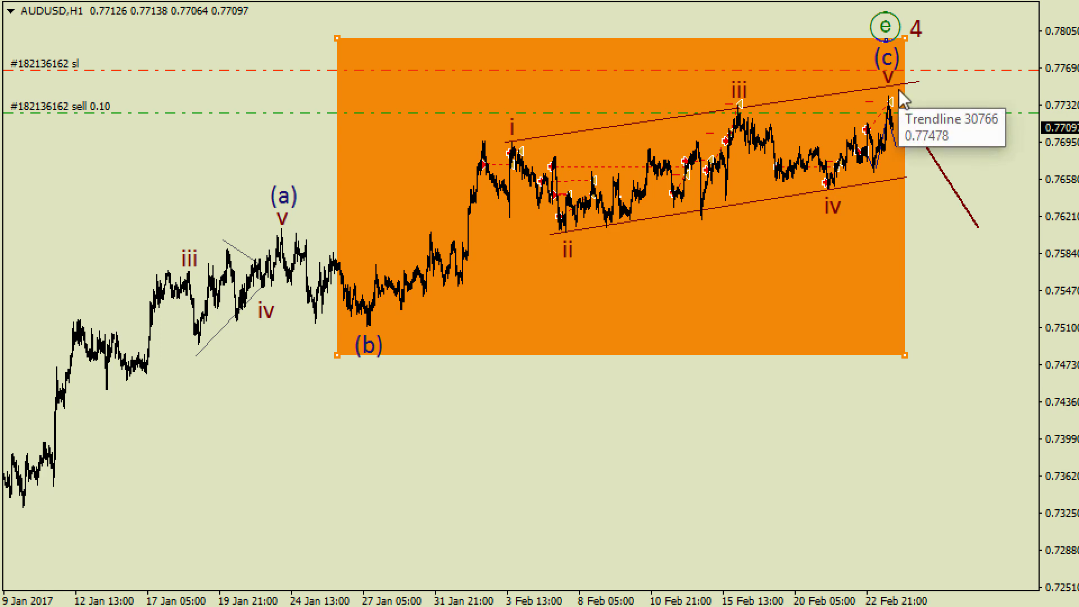
{"action": "type", "text": "w1"}
{"action": "key", "text": "Return"}
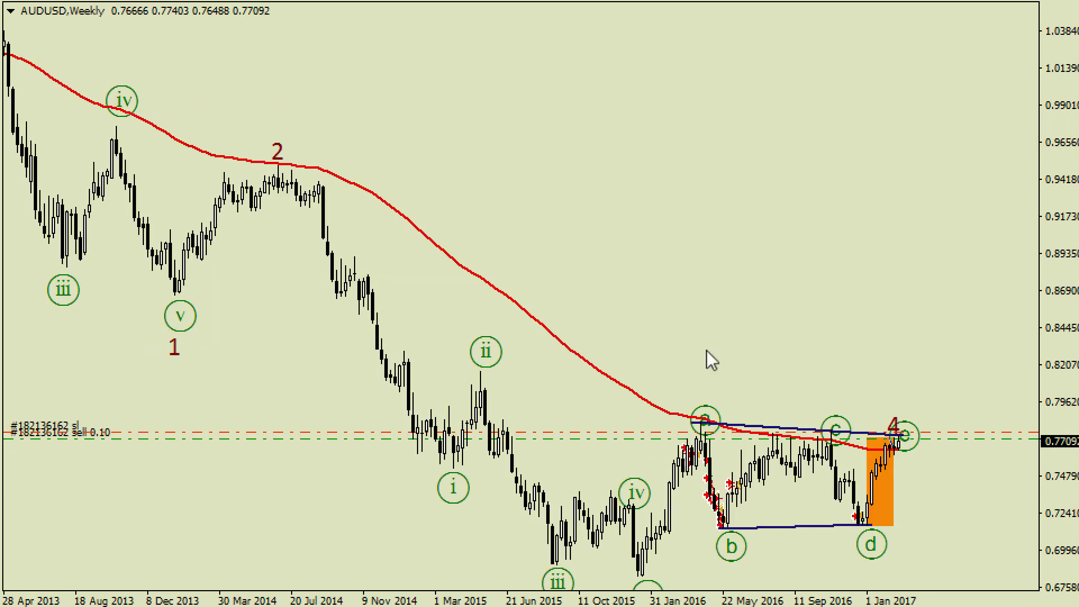
{"action": "type", "text": "d1"}
{"action": "key", "text": "Return"}
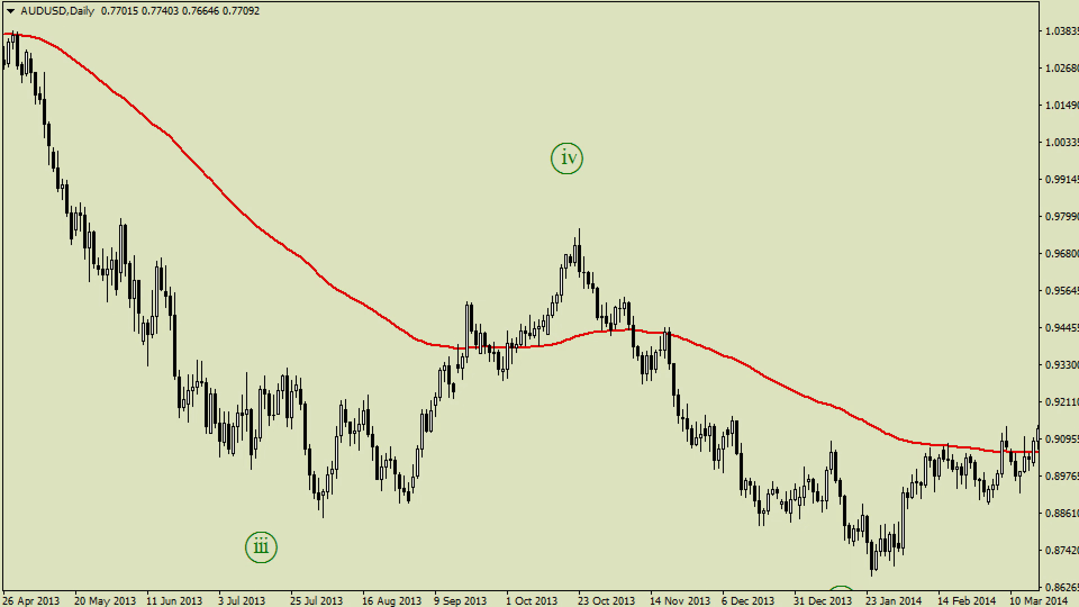
{"action": "key", "text": "minus"}
{"action": "scroll", "coordinate": [754, 150], "scroll_direction": "down", "scroll_amount": 5}
{"action": "key", "text": "plus"}
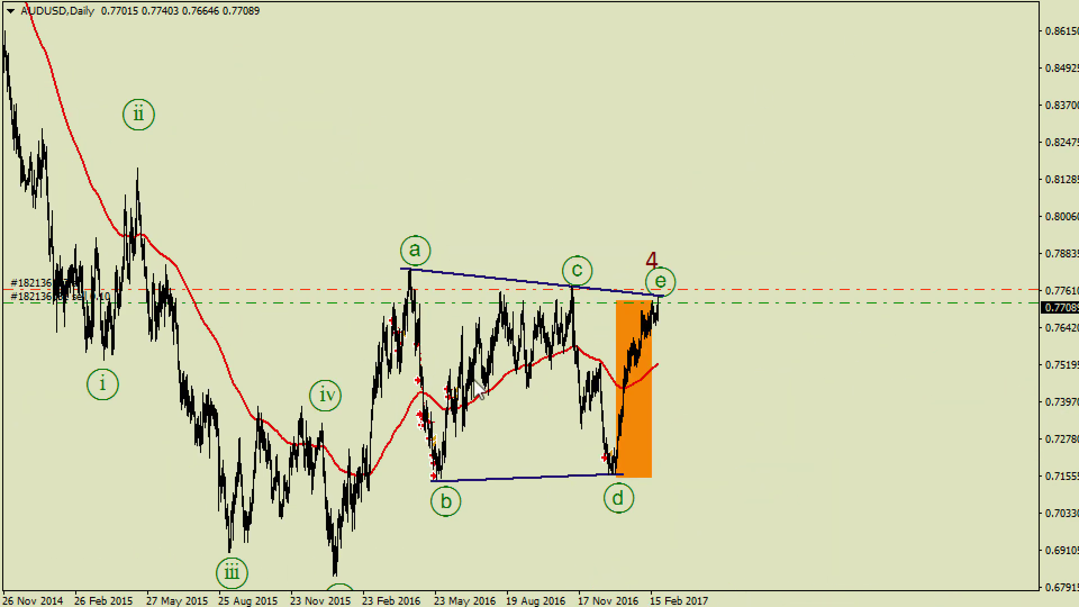
{"action": "key", "text": "plus"}
{"action": "key", "text": "plus"}
{"action": "scroll", "coordinate": [161, 233], "scroll_direction": "down", "scroll_amount": 15}
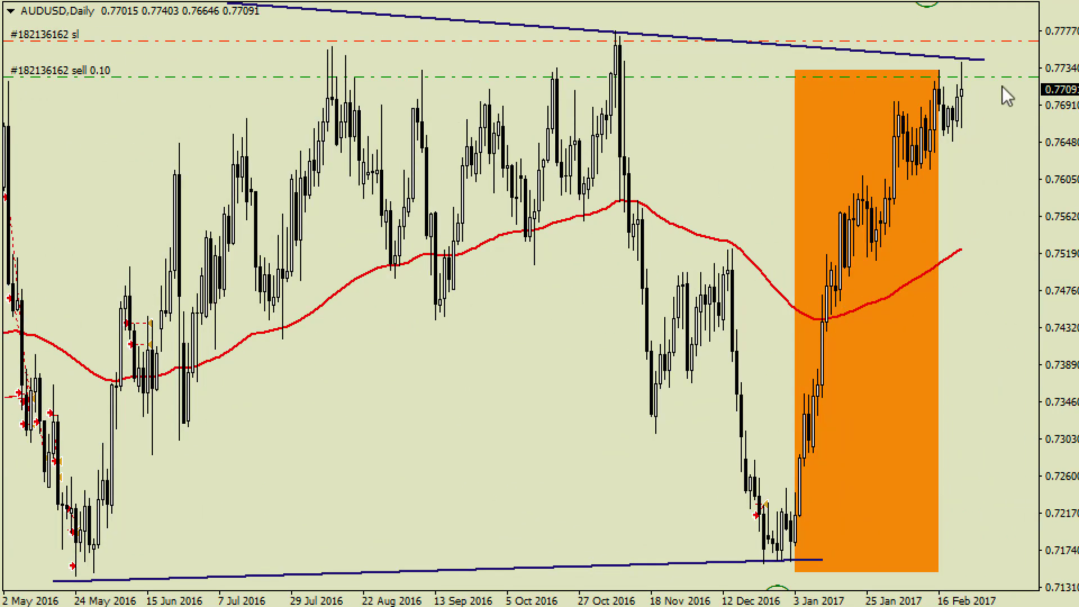
Step: Back on AUDUSD H1, draw a narrow orange box right of the existing zone, then open USDTRY H1
{"action": "key", "text": "ctrl+Tab"}
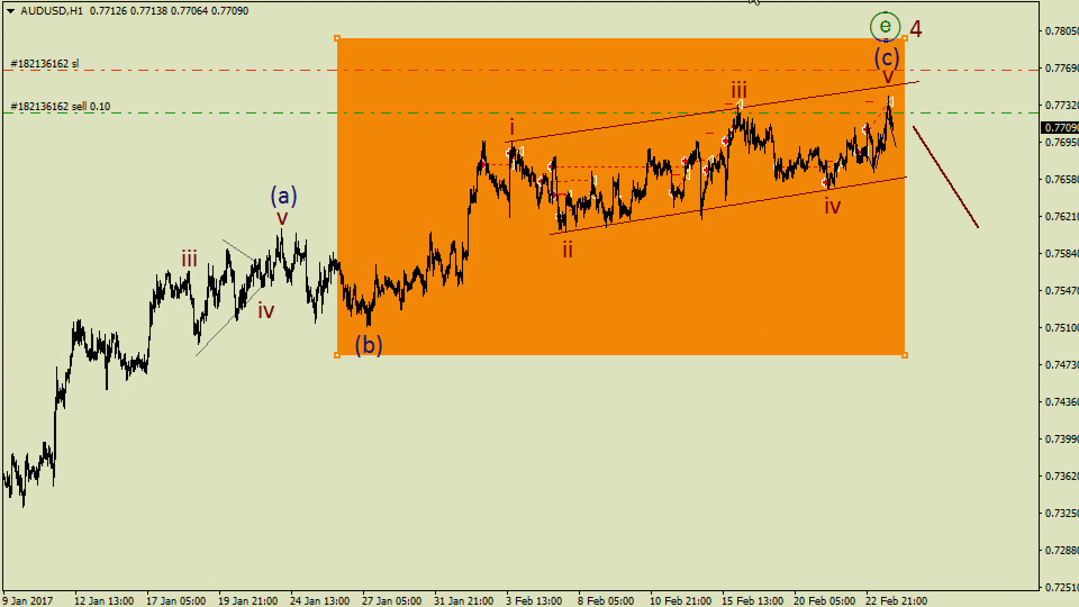
{"action": "left_click_drag", "start_coordinate": [896, 102], "coordinate": [937, 306]}
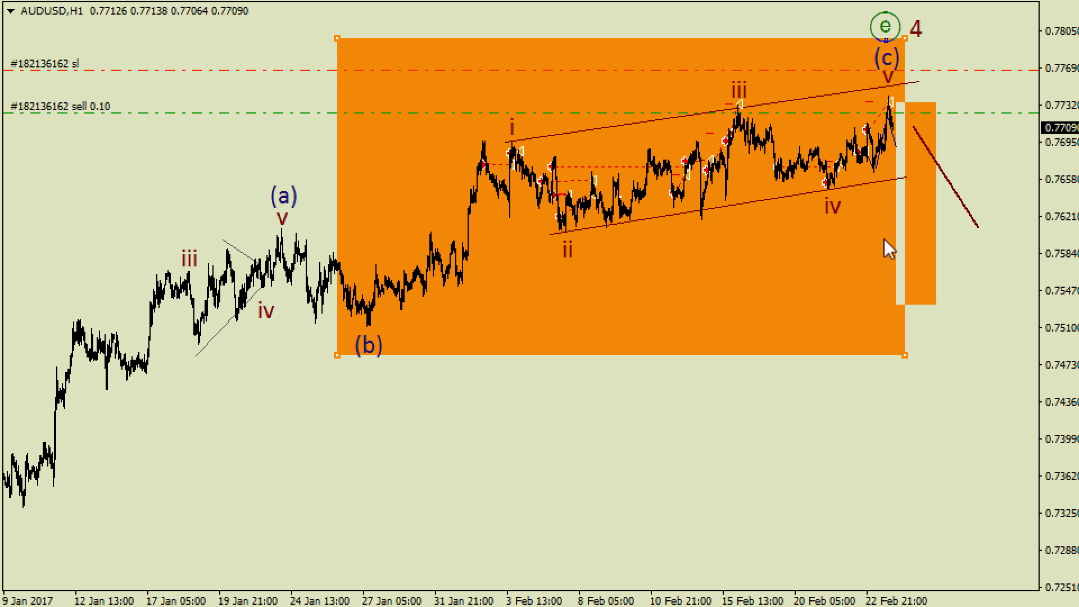
{"action": "key", "text": "ctrl+Tab"}
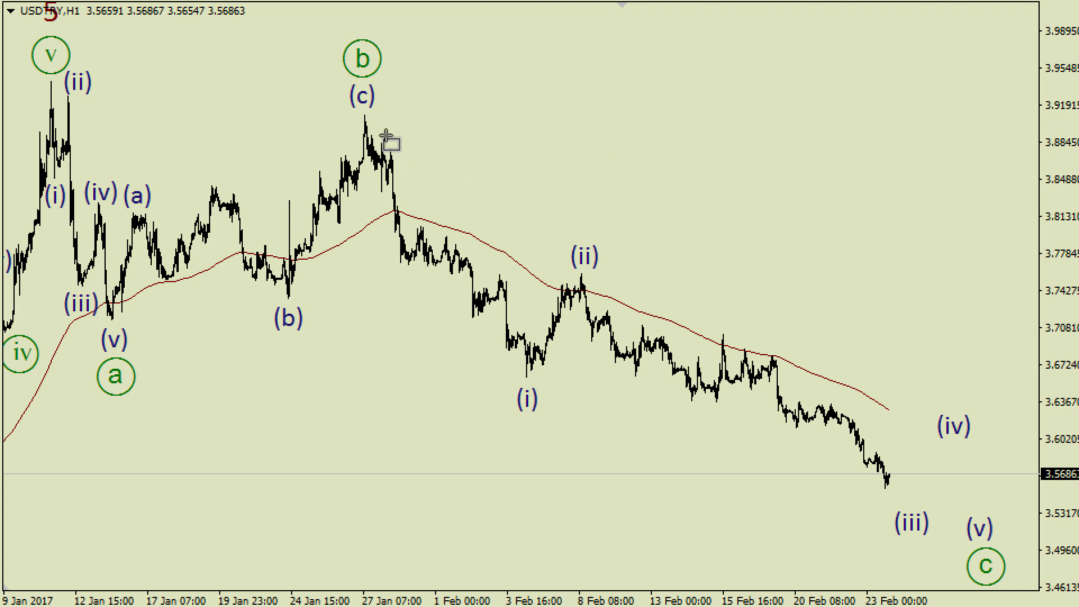
Step: Draw two orange zones on USDTRY, then box GOLD's wave (v) top and add two red trendlines
{"action": "left_click_drag", "start_coordinate": [367, 119], "coordinate": [1025, 583]}
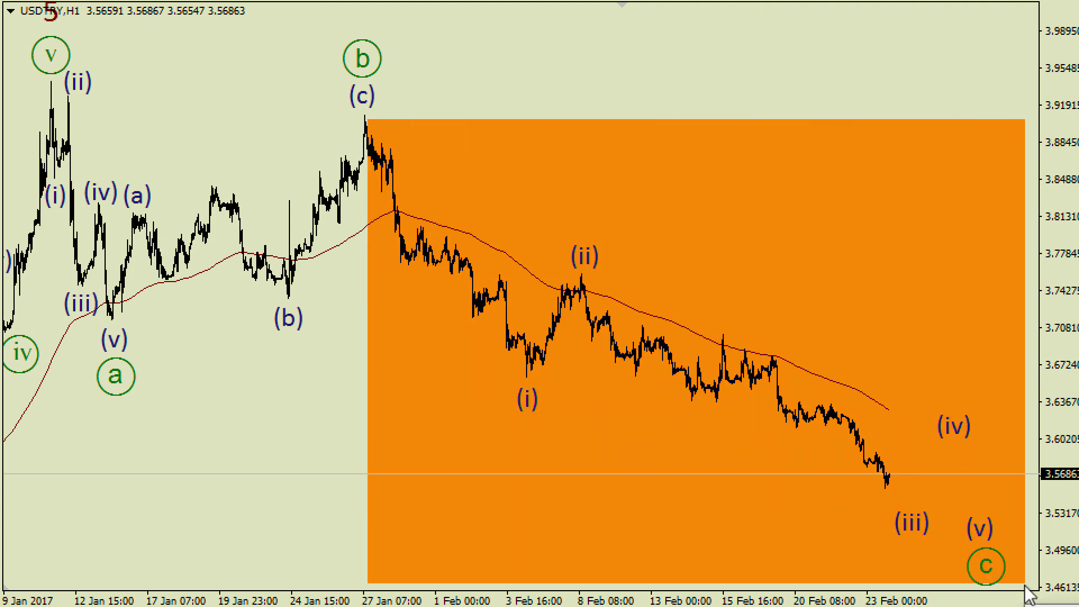
{"action": "left_click_drag", "start_coordinate": [575, 233], "coordinate": [946, 538]}
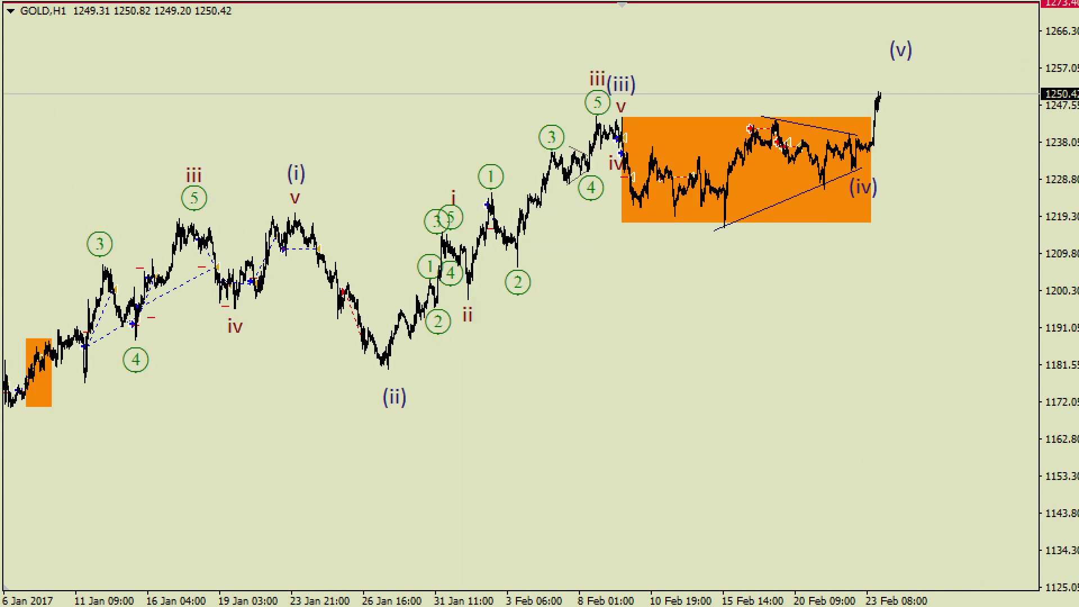
{"action": "double_click", "coordinate": [869, 219]}
{"action": "left_click_drag", "start_coordinate": [853, 171], "coordinate": [920, 39]}
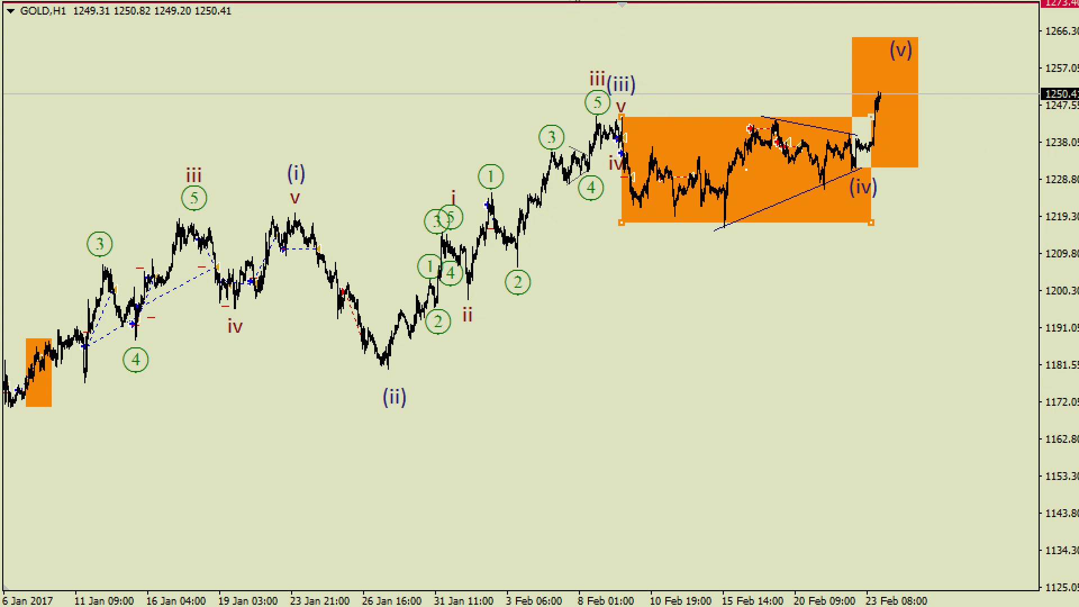
{"action": "left_click_drag", "start_coordinate": [860, 97], "coordinate": [965, 59]}
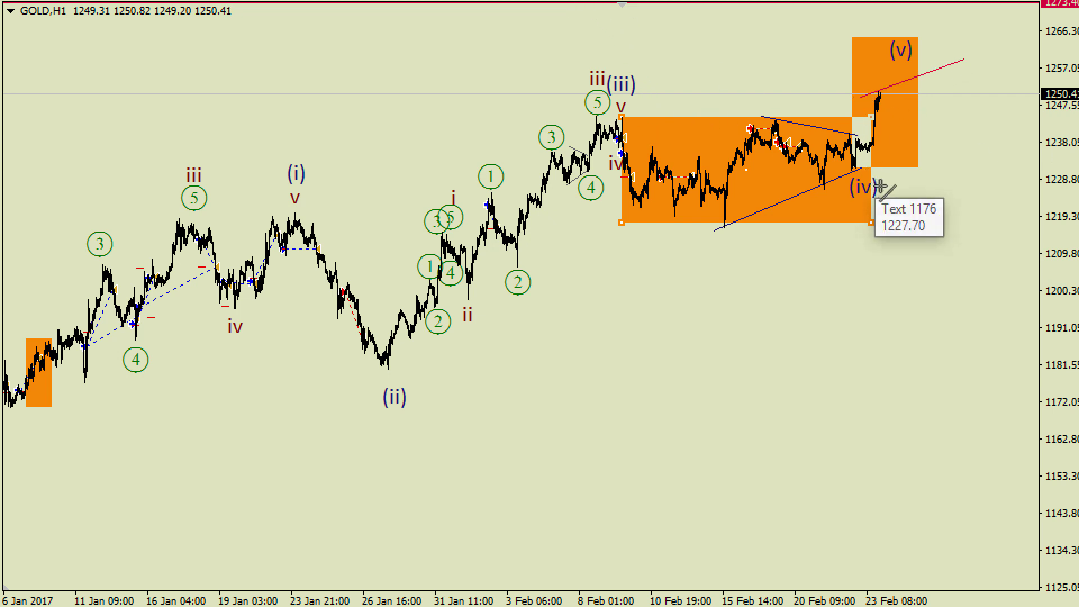
{"action": "left_click_drag", "start_coordinate": [888, 179], "coordinate": [976, 68]}
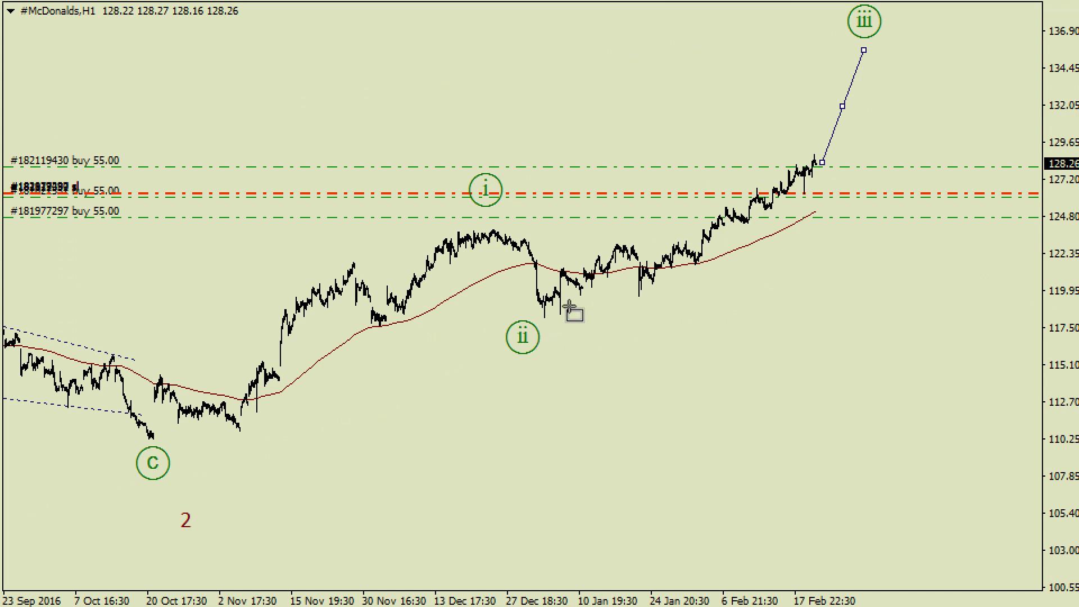
Step: Draw a tall orange box over the McDonalds rally, then shrink the GoldmanSachs M30 box
{"action": "left_click_drag", "start_coordinate": [554, 311], "coordinate": [918, 53]}
{"action": "left_click_drag", "start_coordinate": [959, 23], "coordinate": [954, 3]}
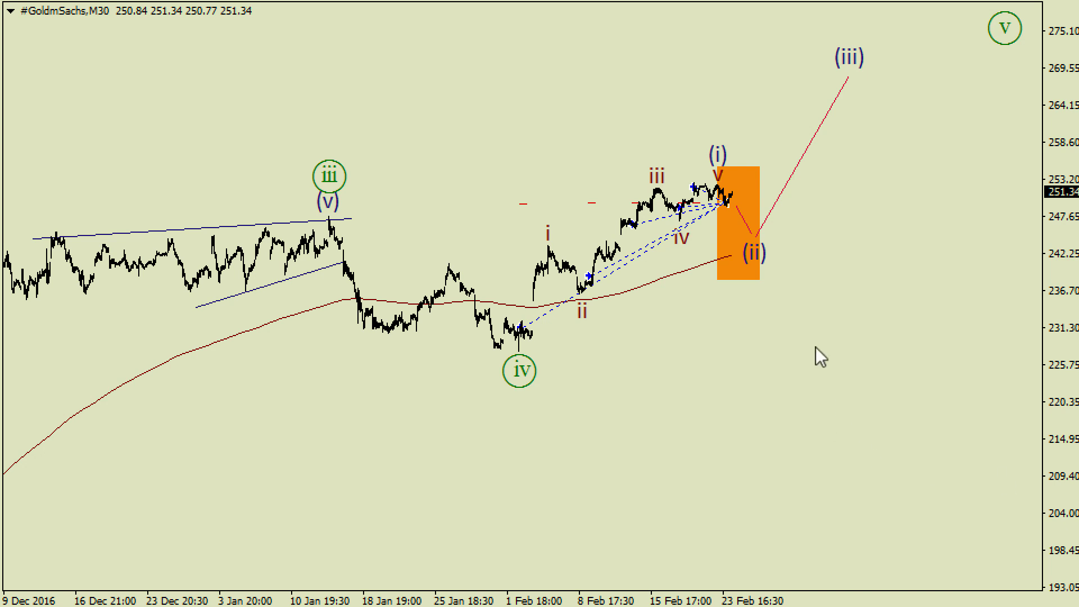
{"action": "double_click", "coordinate": [760, 280]}
{"action": "left_click_drag", "start_coordinate": [760, 279], "coordinate": [754, 220]}
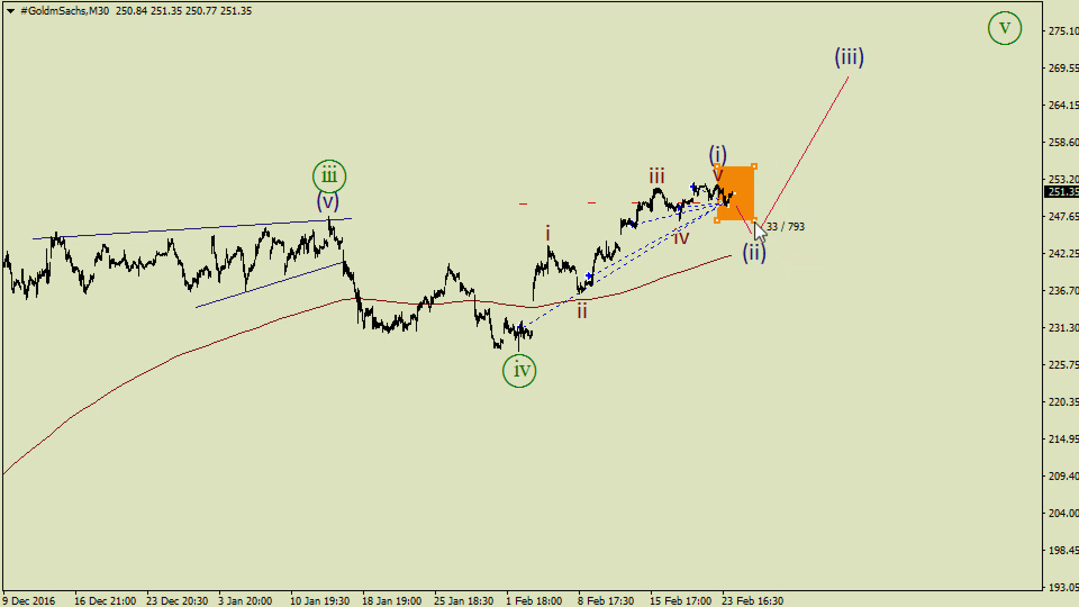
{"action": "left_click_drag", "start_coordinate": [718, 167], "coordinate": [769, 208]}
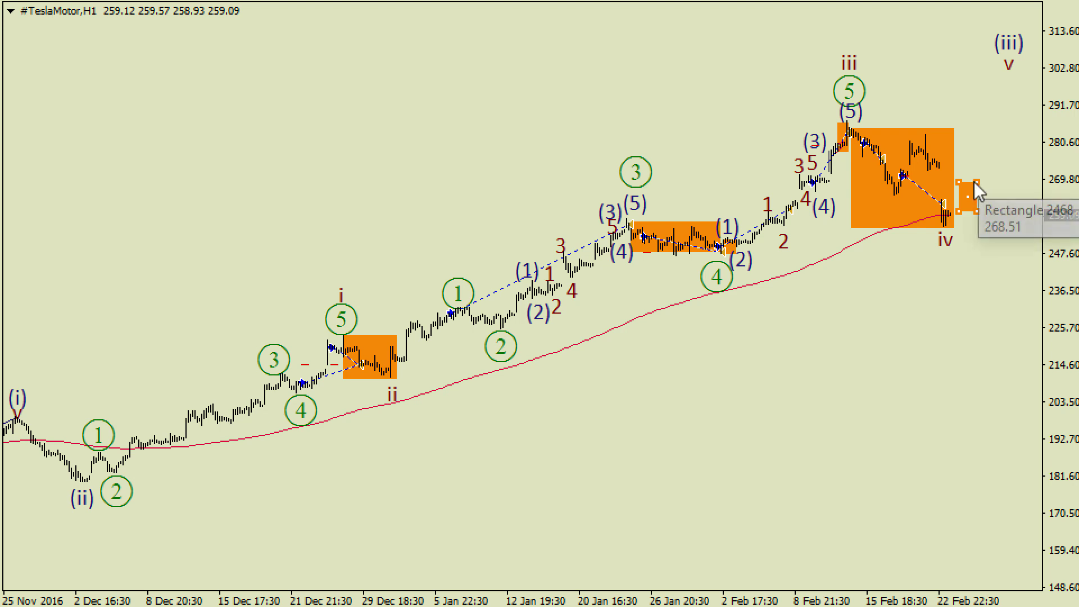
Step: Nudge Tesla's small box right, box the Facebook rally, and trim Apple's box to end at wave (v)
{"action": "mouse_move", "coordinate": [969, 198]}
{"action": "left_mouse_down"}
{"action": "mouse_move", "coordinate": [979, 201]}
{"action": "mouse_move", "coordinate": [959, 213]}
{"action": "mouse_move", "coordinate": [966, 188]}
{"action": "left_mouse_up"}
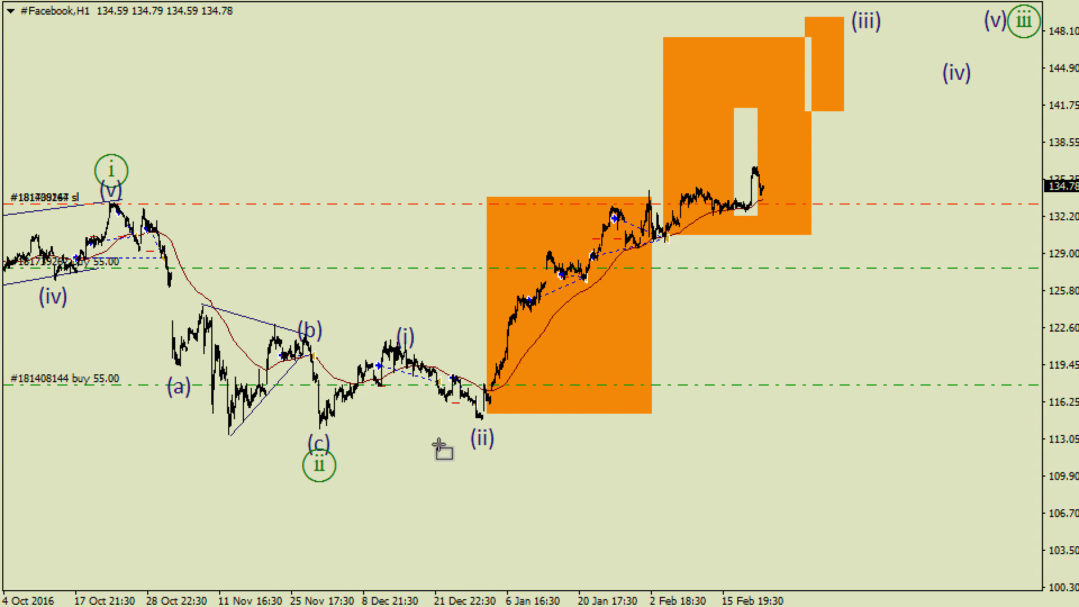
{"action": "mouse_move", "coordinate": [435, 447]}
{"action": "left_mouse_down"}
{"action": "mouse_move", "coordinate": [779, 8]}
{"action": "mouse_move", "coordinate": [886, 6]}
{"action": "left_mouse_up"}
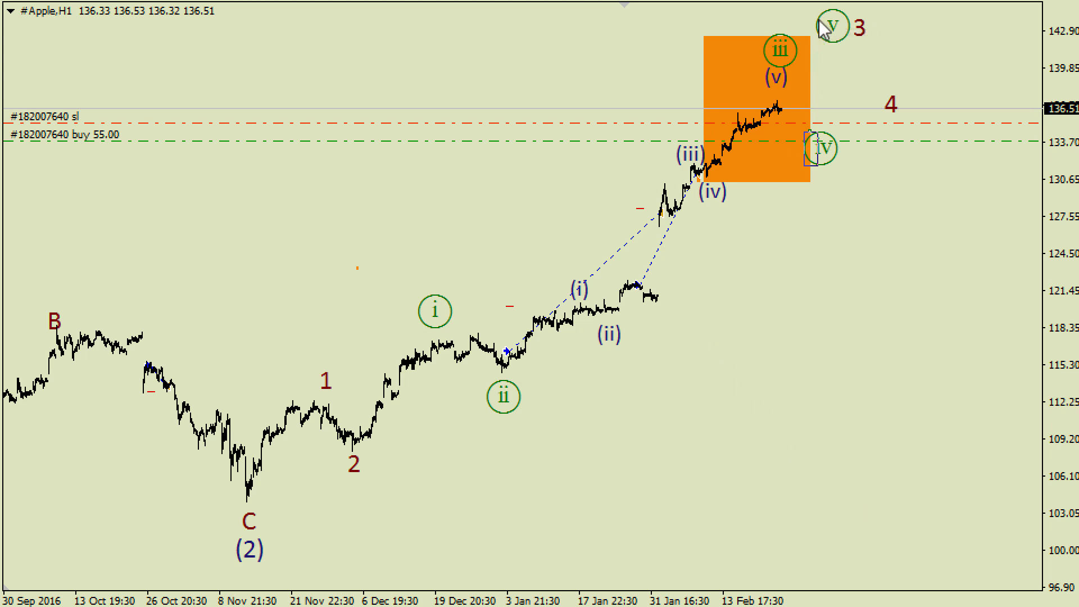
{"action": "left_click", "coordinate": [810, 37]}
{"action": "left_click_drag", "start_coordinate": [810, 36], "coordinate": [790, 69]}
{"action": "left_click_drag", "start_coordinate": [770, 34], "coordinate": [791, 36]}
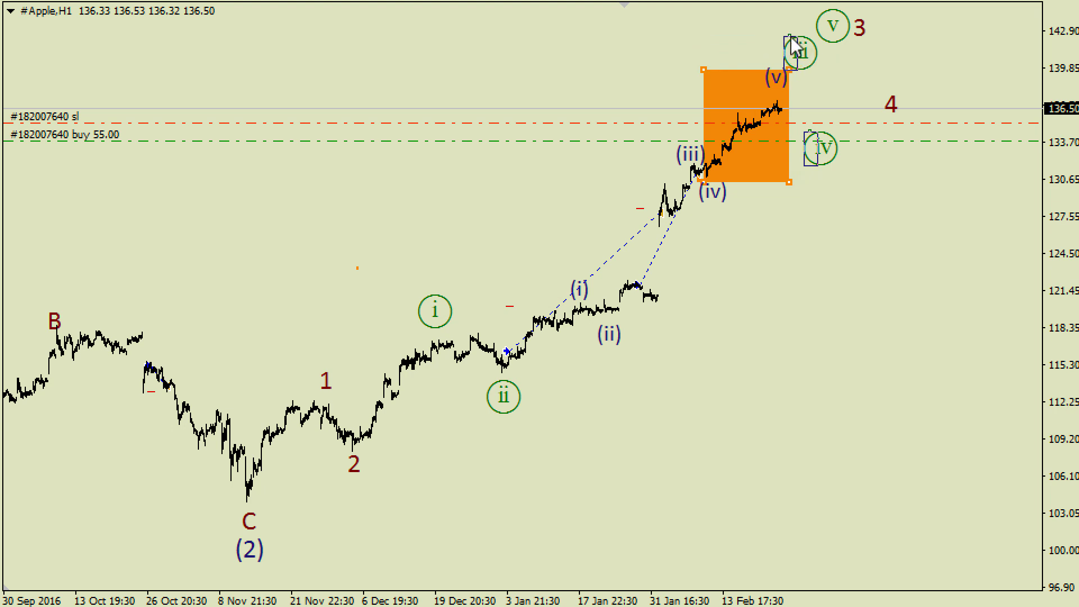